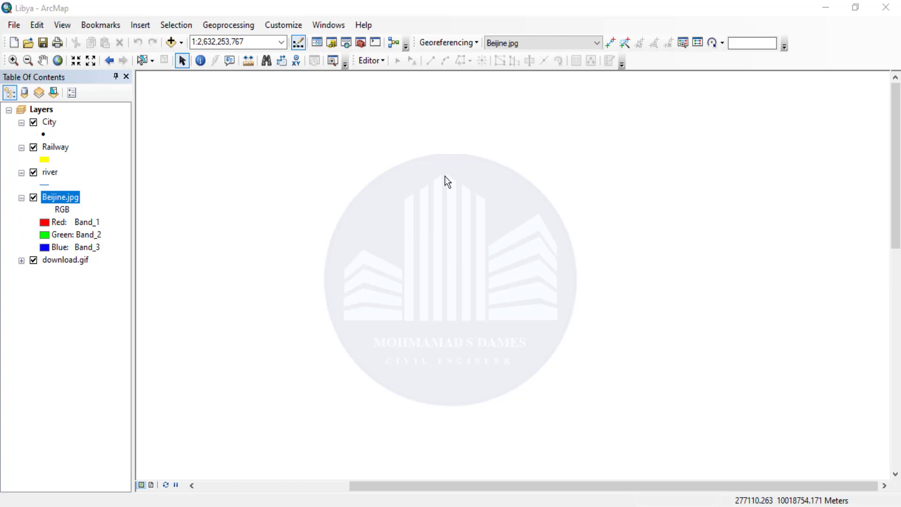
Start an edit session and choose the river layer's Road template in Create Features for line construction
left_click(381, 60)
left_click(412, 75)
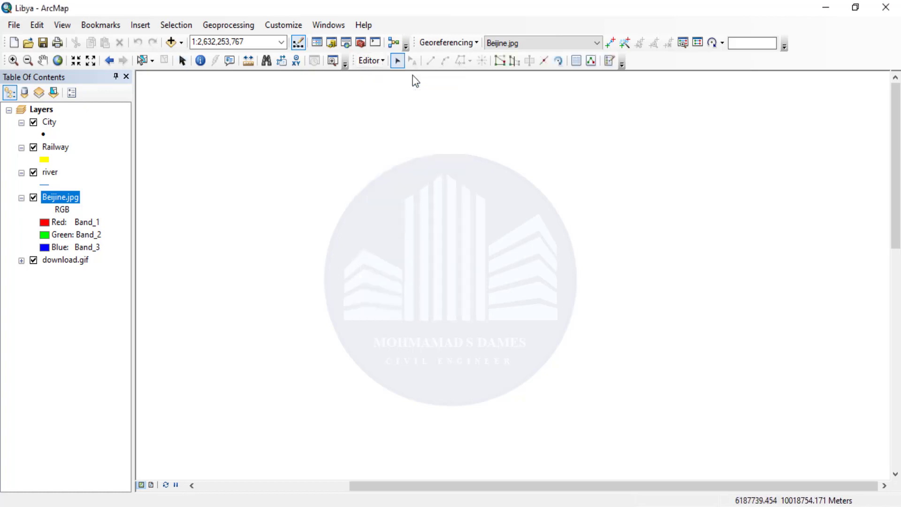
left_click(610, 61)
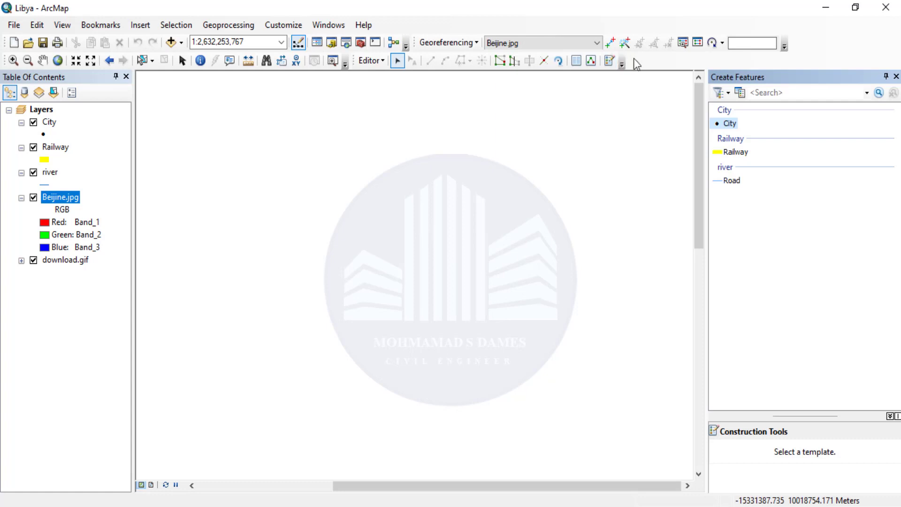
left_click(731, 180)
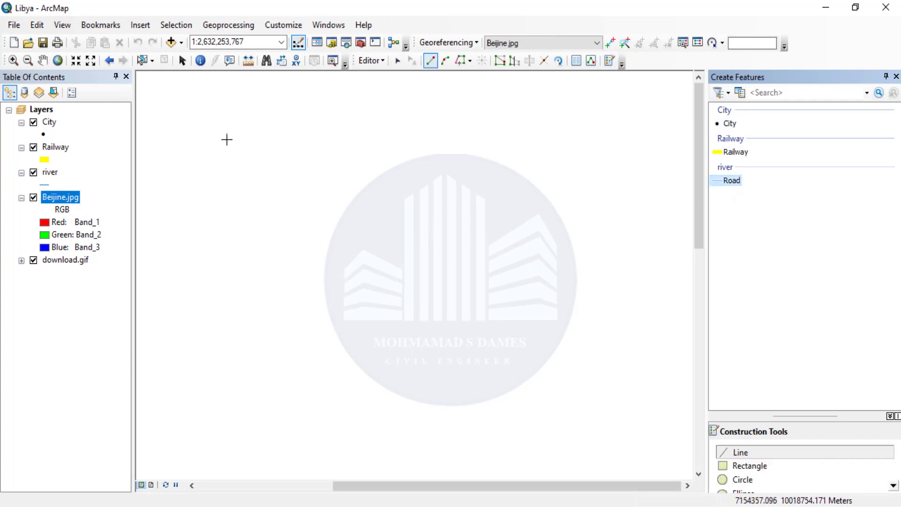
Draw a nearly horizontal Road line about 3,230 long across the upper part of the map and finish the sketch
left_click(234, 113)
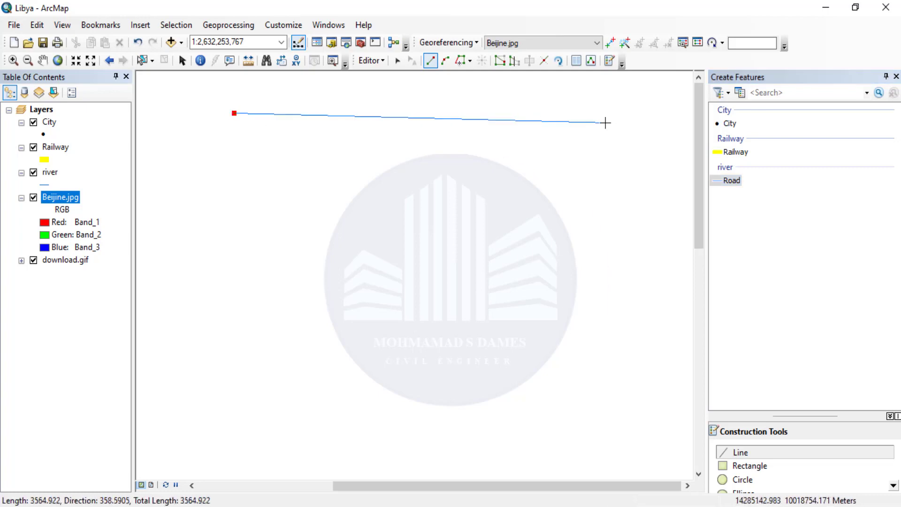
left_click(576, 115)
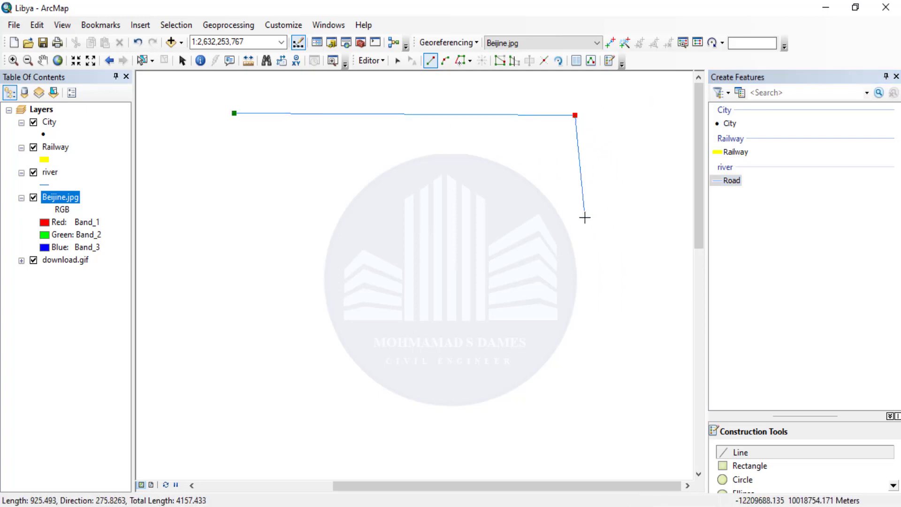
key("F2")
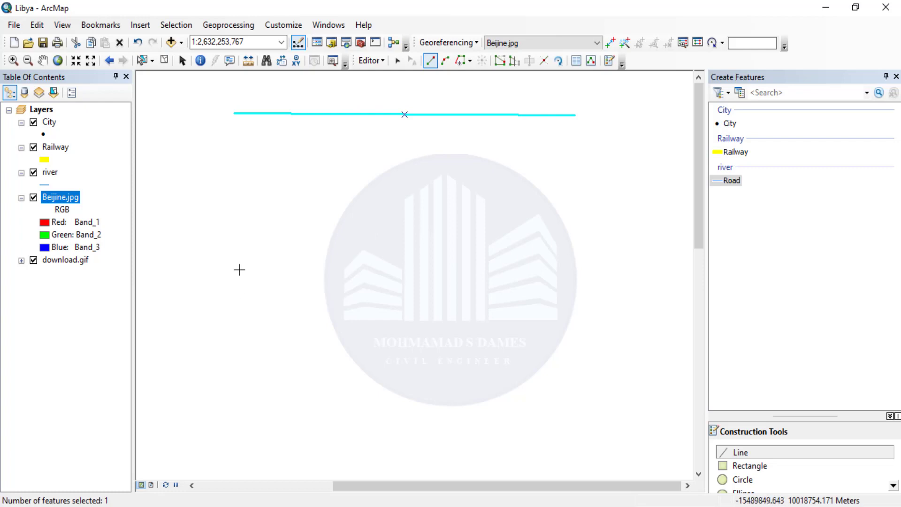
Draw a second Road line about 3,540 long below the first, constrained parallel to it
left_click(225, 328)
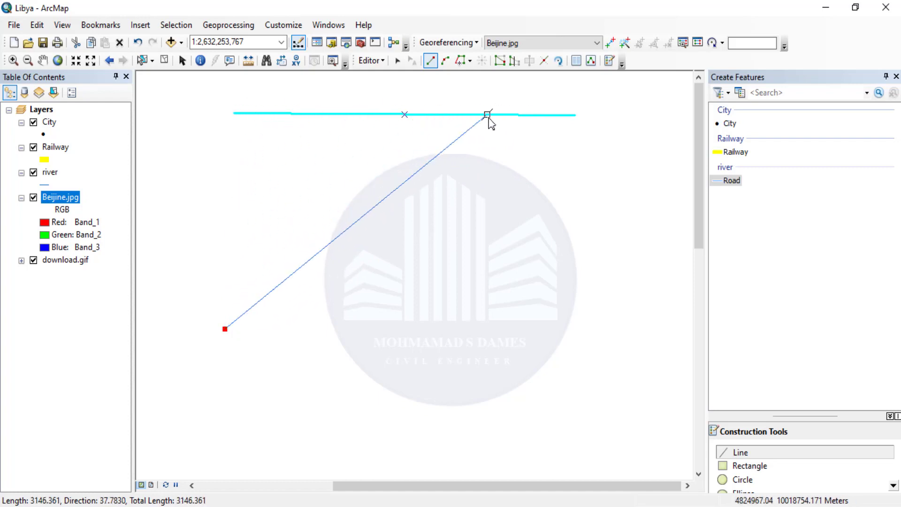
right_click(446, 114)
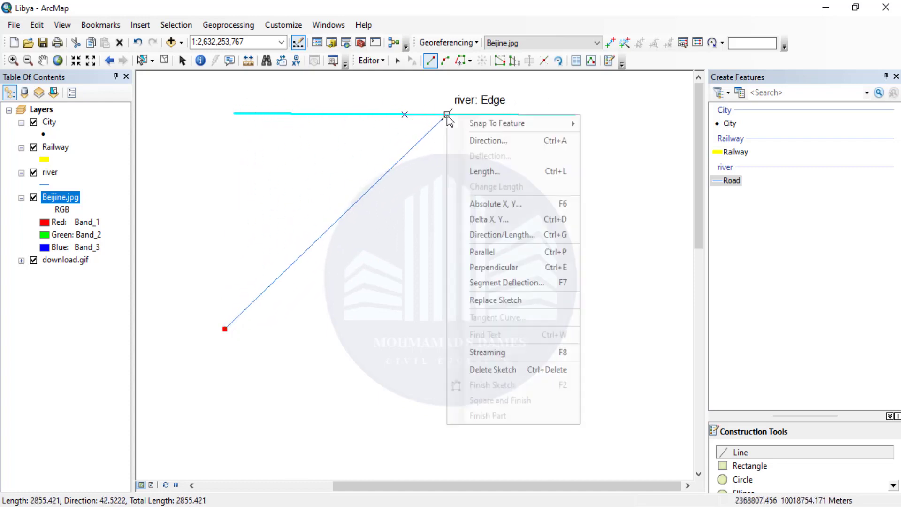
left_click(536, 256)
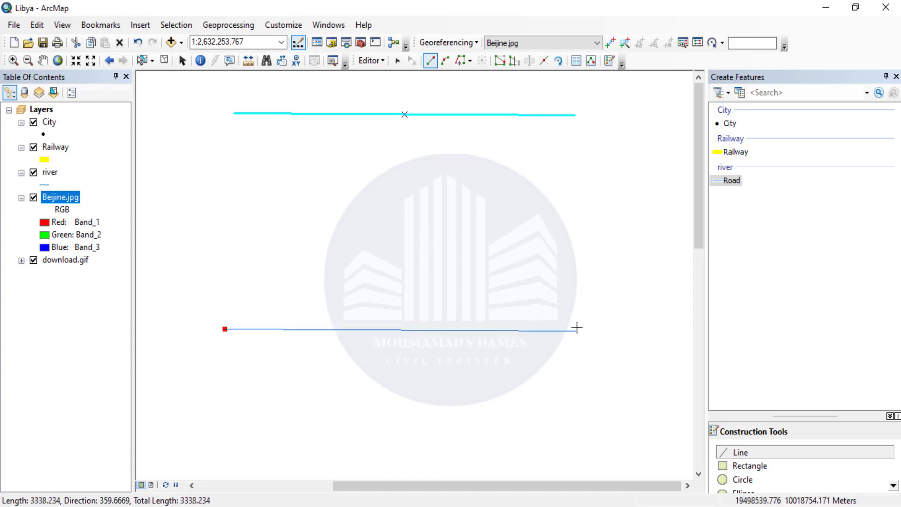
left_click(598, 331)
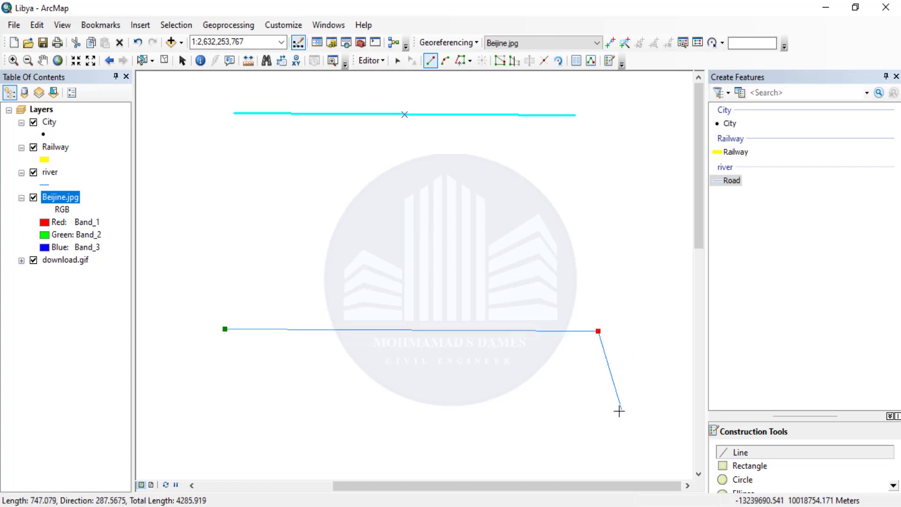
double_click(597, 332)
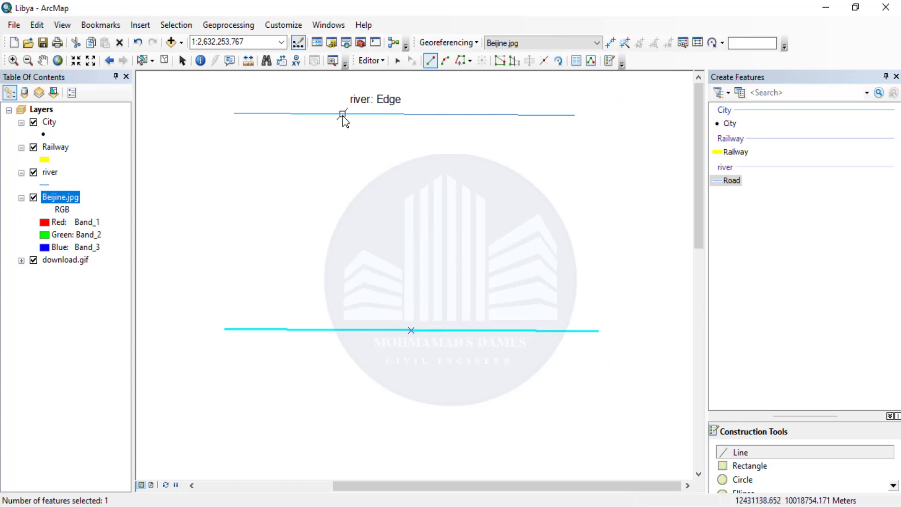
key("ctrl+z")
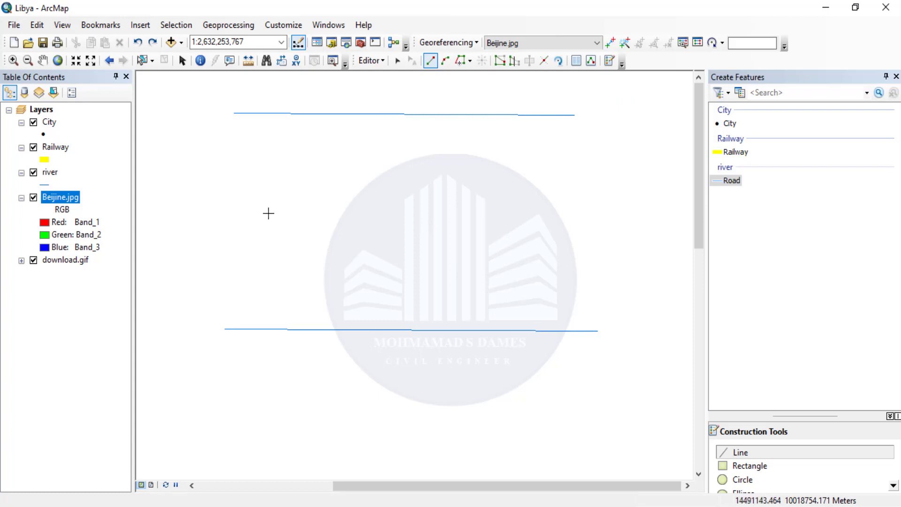
Draw a Road line about 1,940 long from the upper line's western endpoint to the lower line, constrained perpendicular to the lower line
left_click(234, 116)
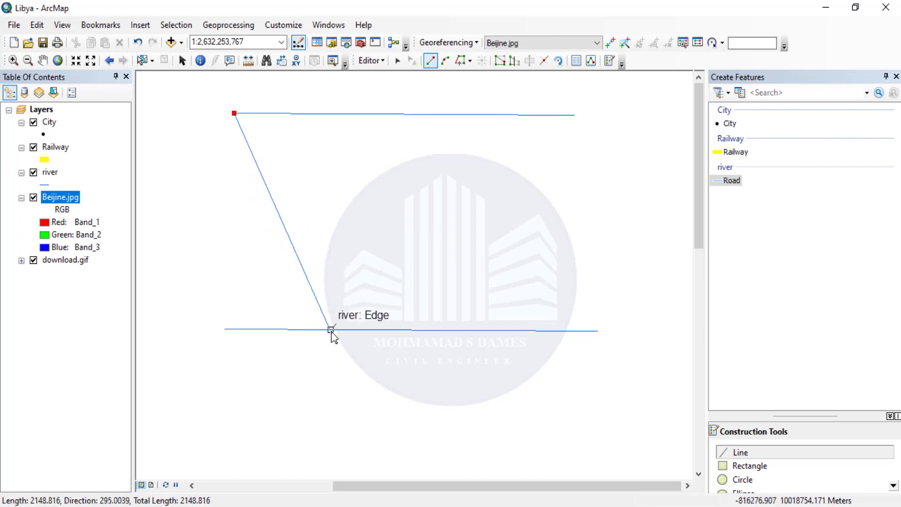
right_click(303, 334)
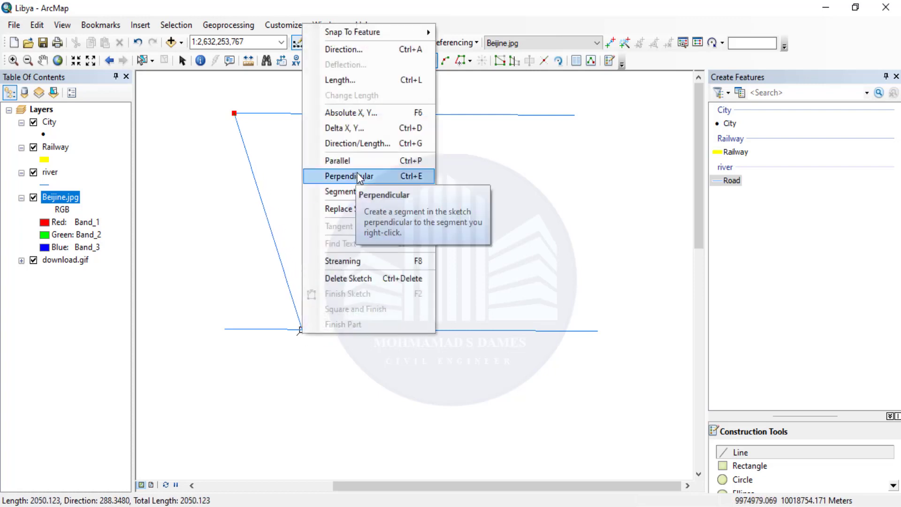
left_click(407, 180)
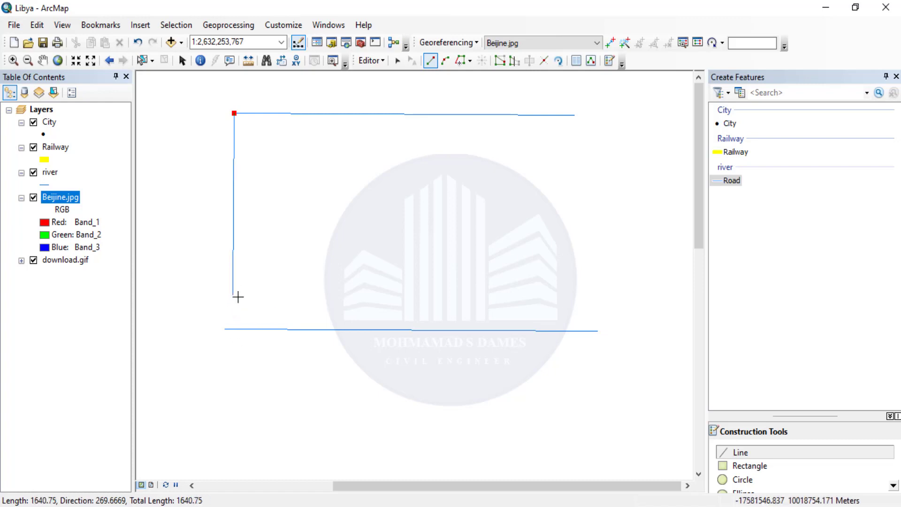
left_click(233, 329)
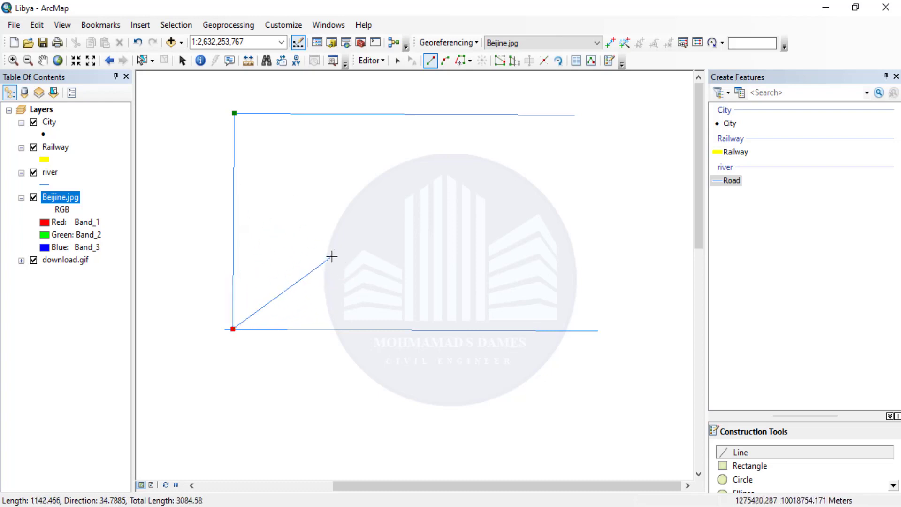
key("F2")
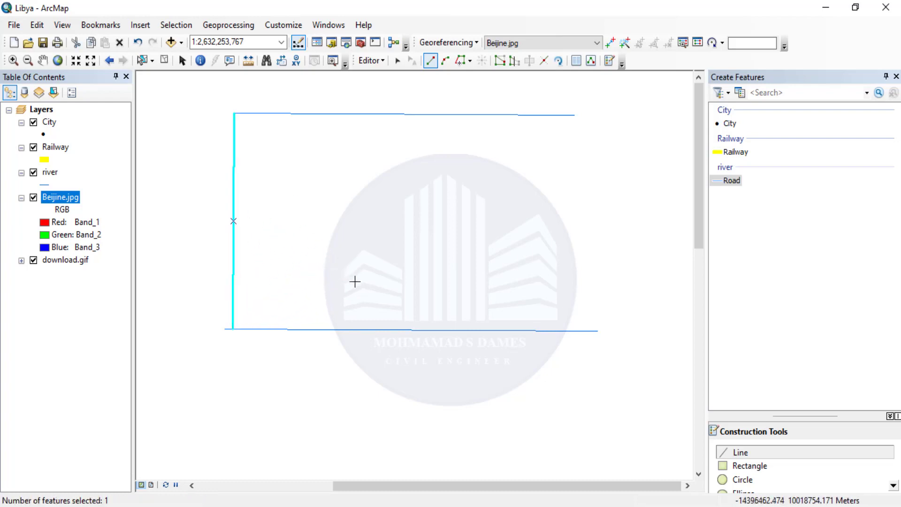
key("ctrl+z")
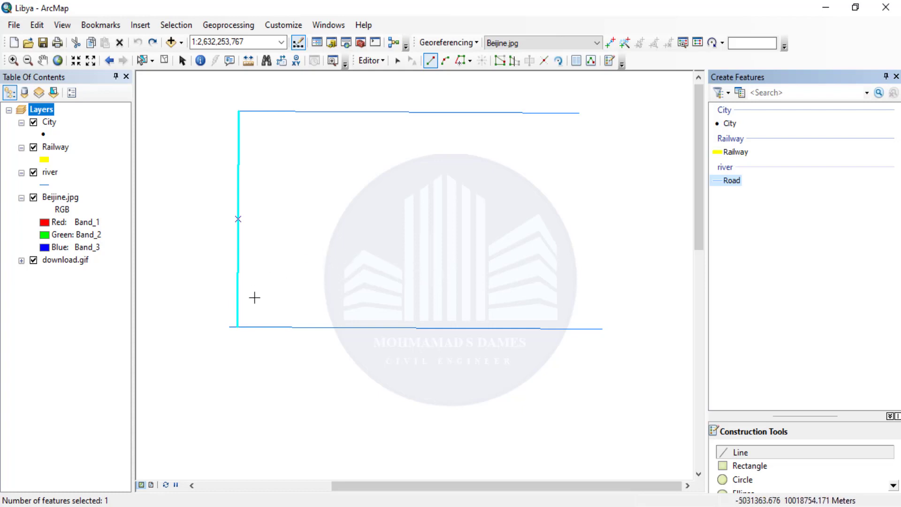
Draw a diagonal Road line from the perpendicular line's lower end to the upper line, using a segment deflection angle of 45 from the upper line
left_click(237, 327)
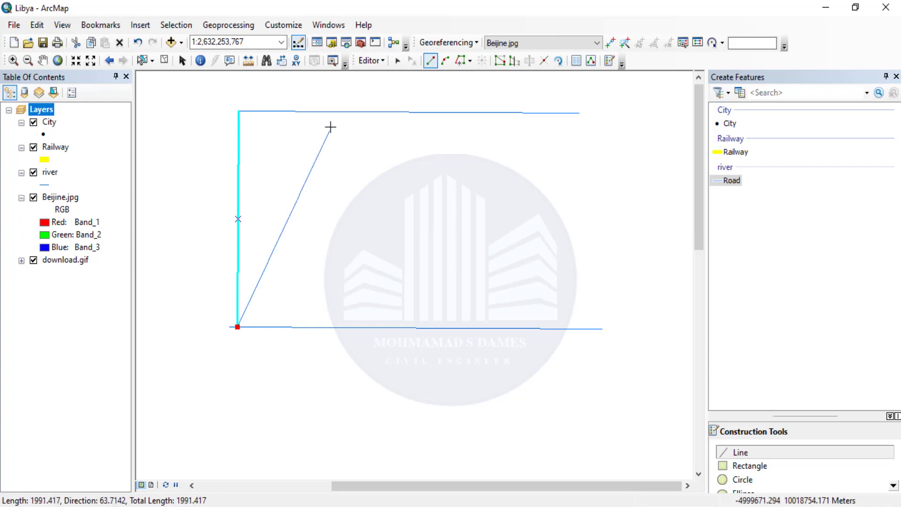
right_click(416, 114)
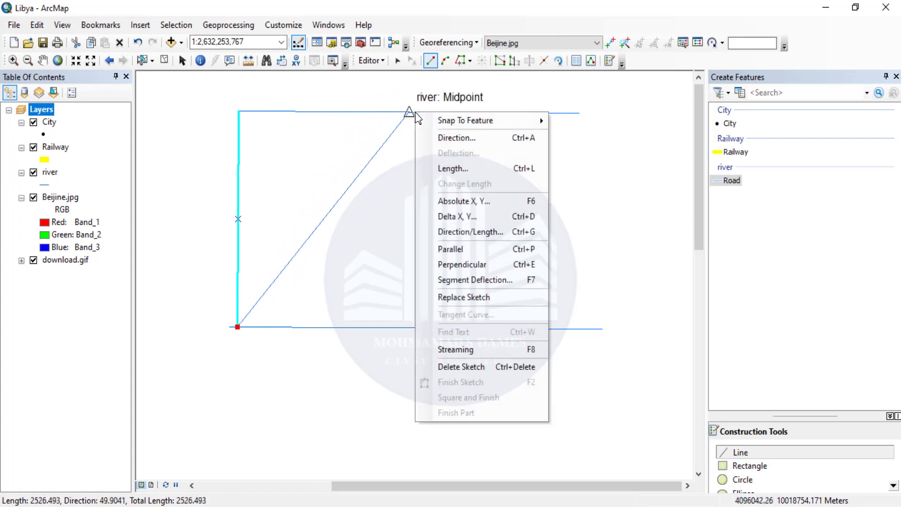
left_click(513, 281)
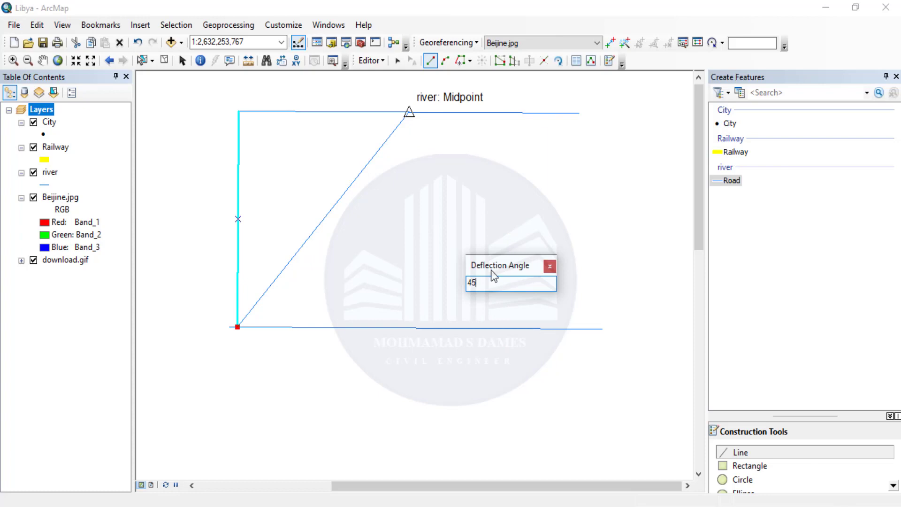
key("Return")
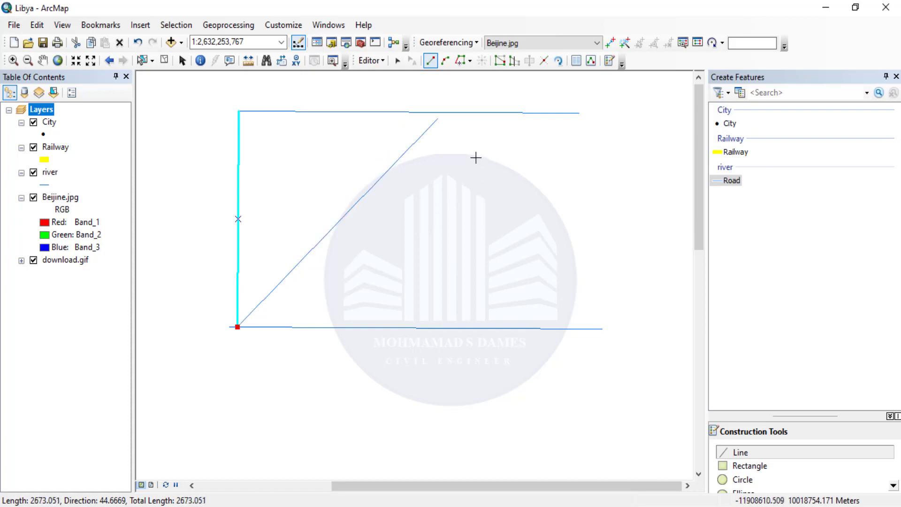
left_click(444, 113)
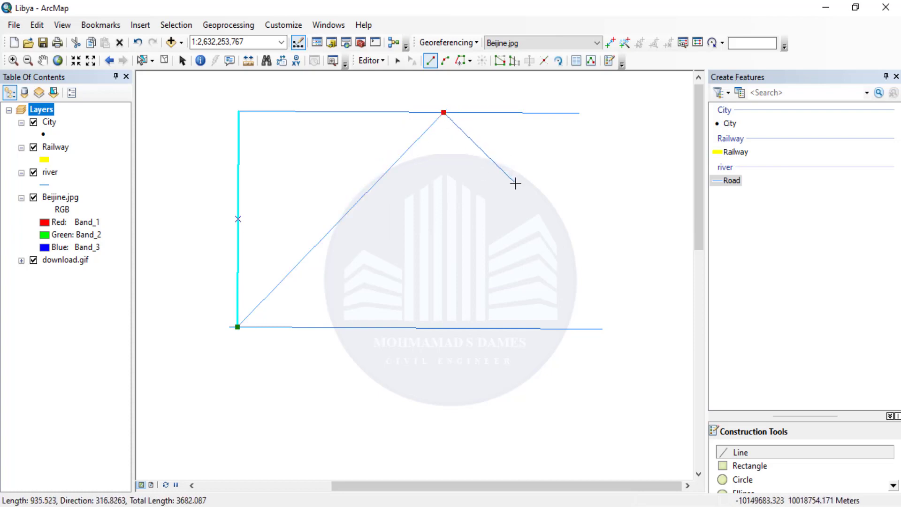
key("F2")
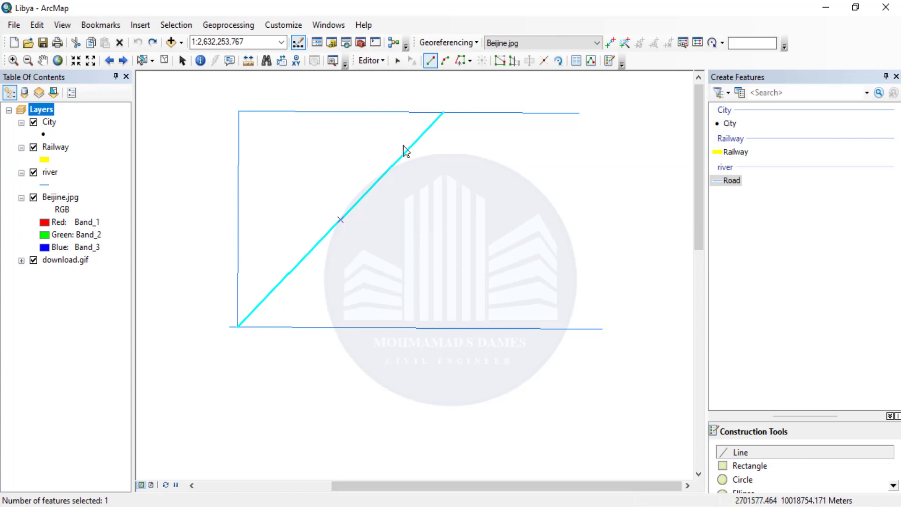
Construct 6 City points along the diagonal line using the Number of Points option, and undo them
left_click(378, 62)
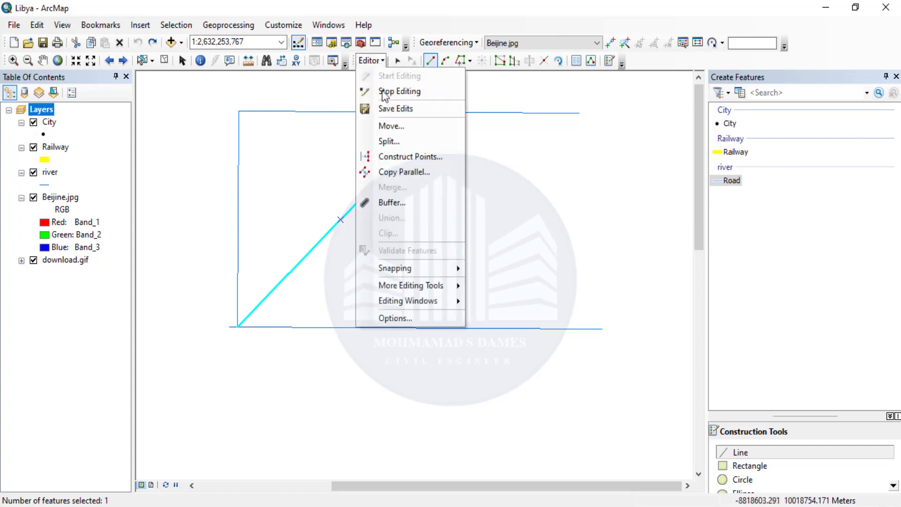
left_click(437, 157)
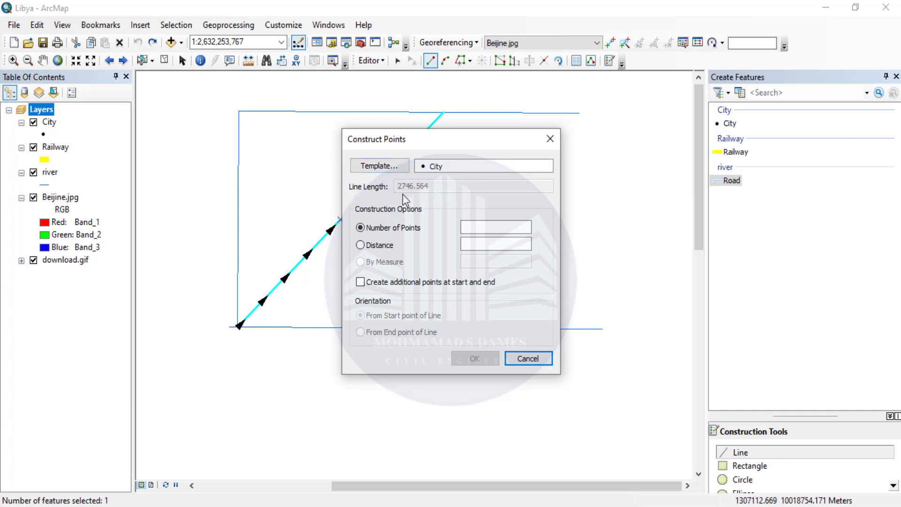
left_click_drag(428, 141, 537, 115)
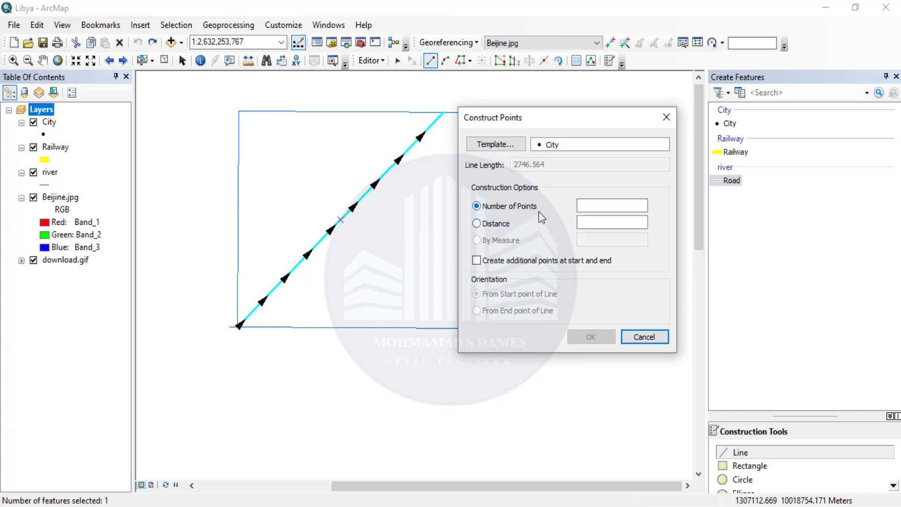
left_click(602, 205)
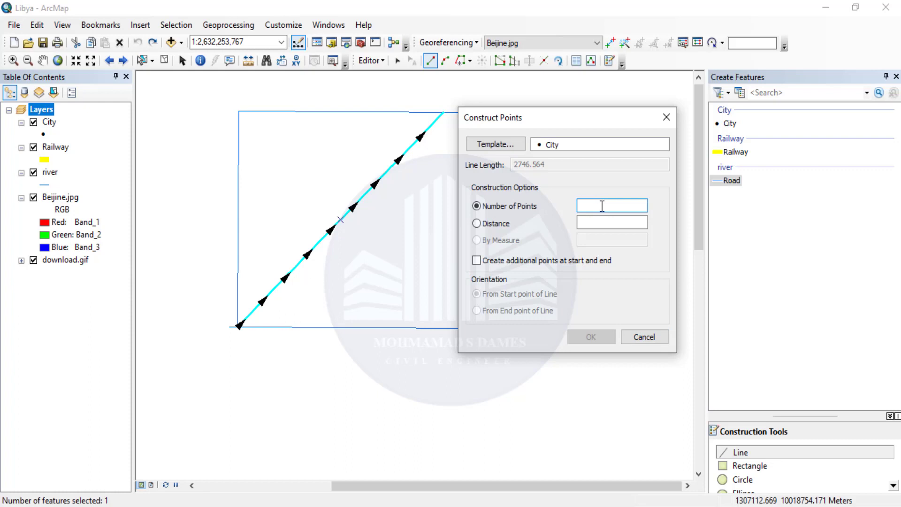
left_click(501, 224)
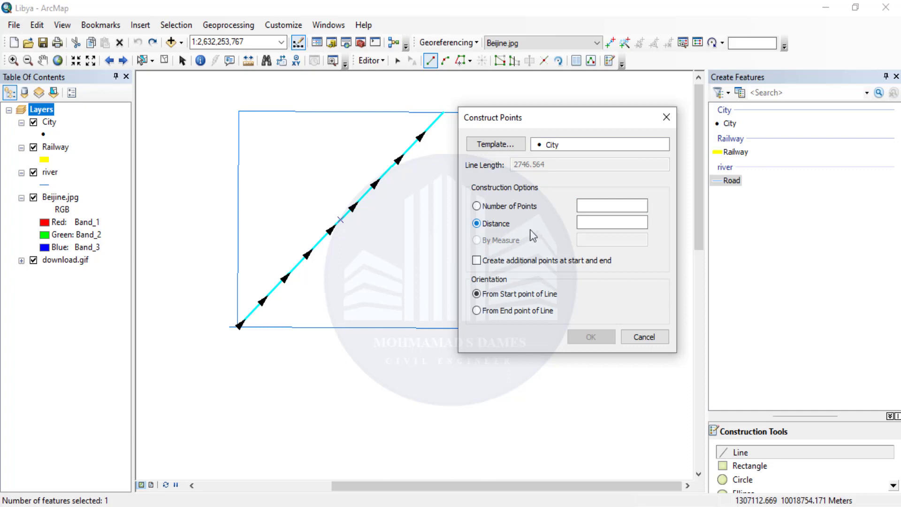
left_click(594, 223)
left_click(497, 312)
left_click(505, 206)
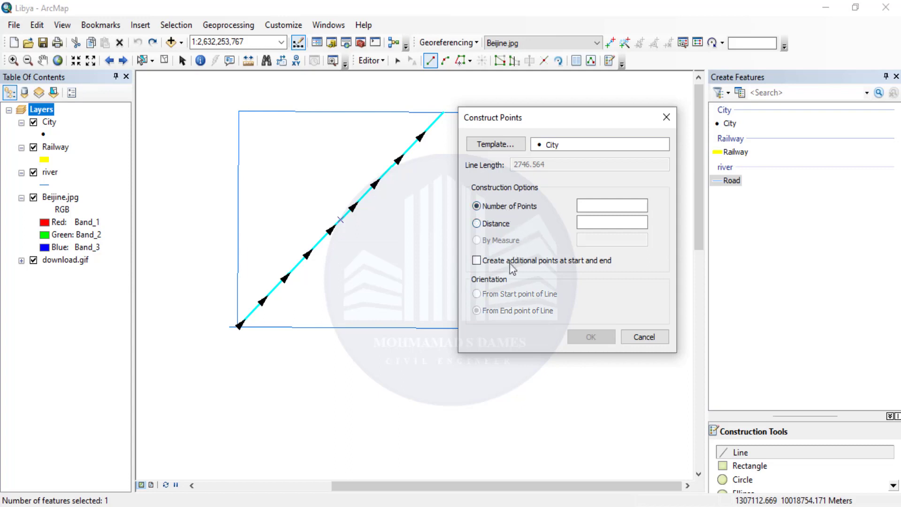
left_click(599, 207)
type("6")
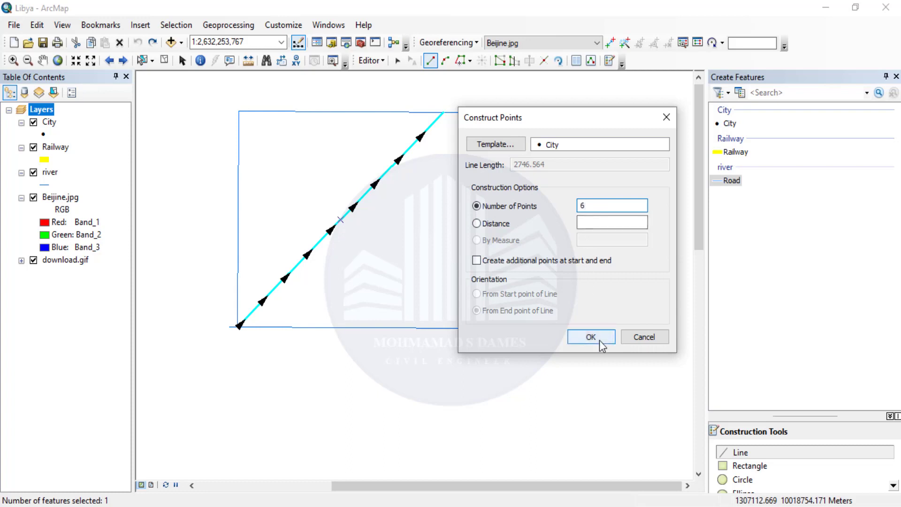
left_click(599, 340)
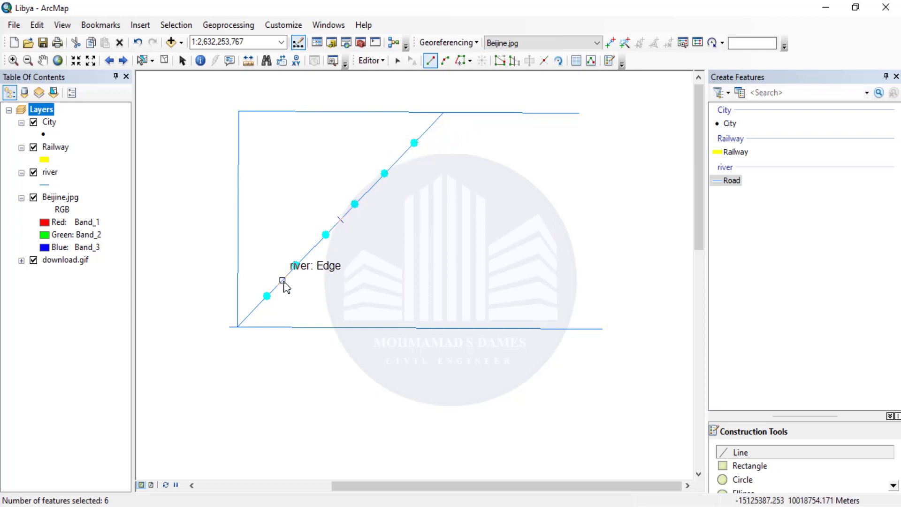
key("ctrl+z")
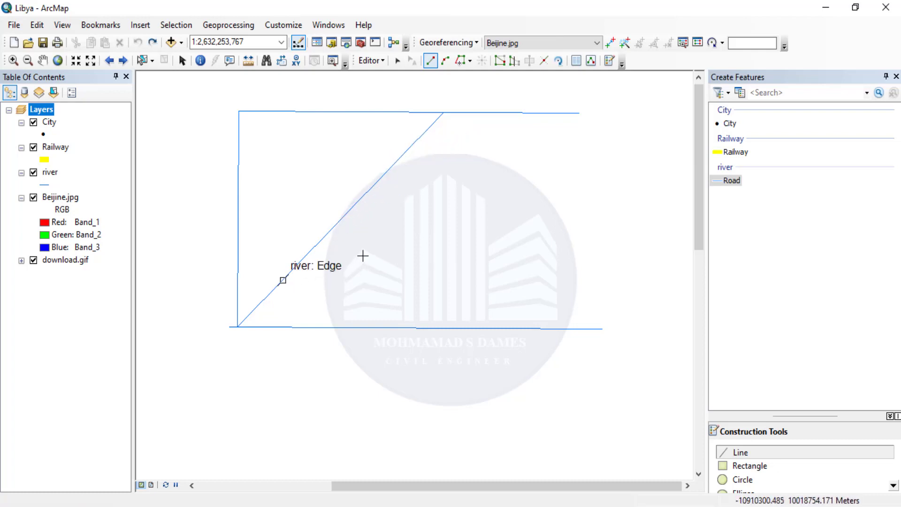
Construct City points along the diagonal line at a distance of 500 with additional points at start and end, and undo them
left_click(399, 62)
left_click(413, 142)
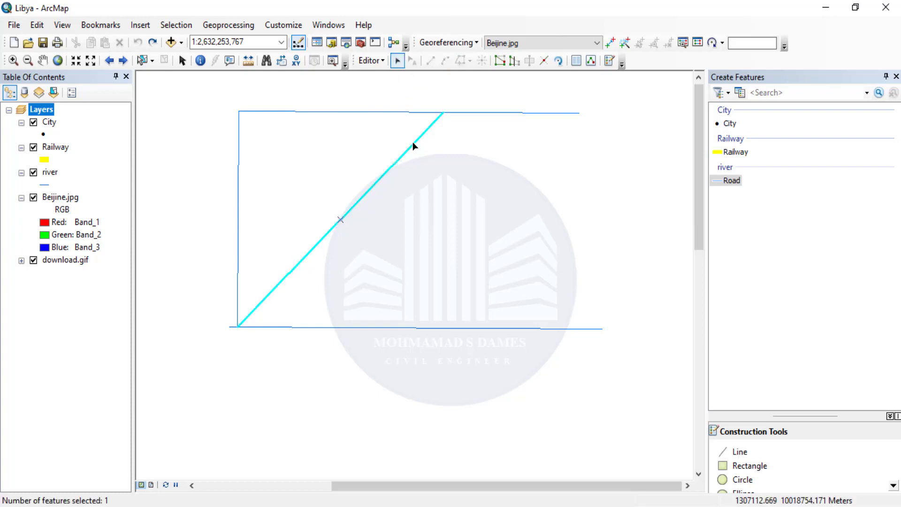
left_click(371, 60)
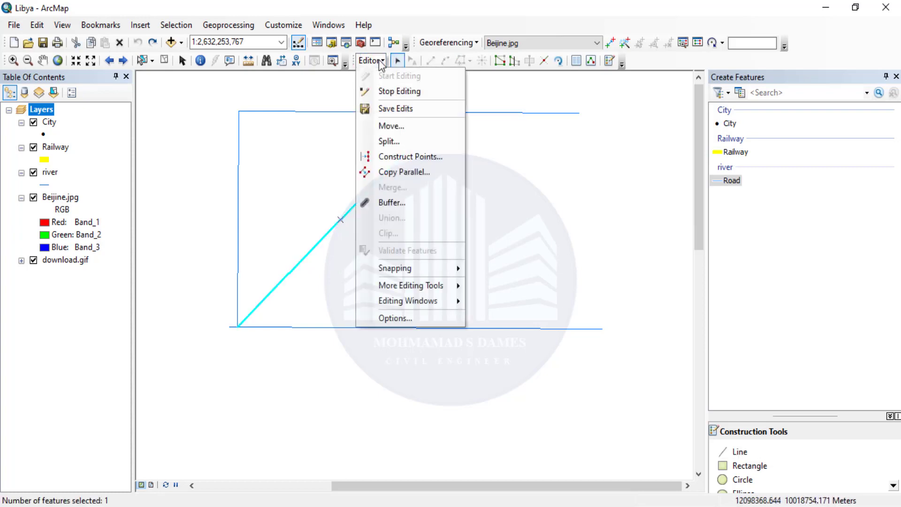
left_click(421, 158)
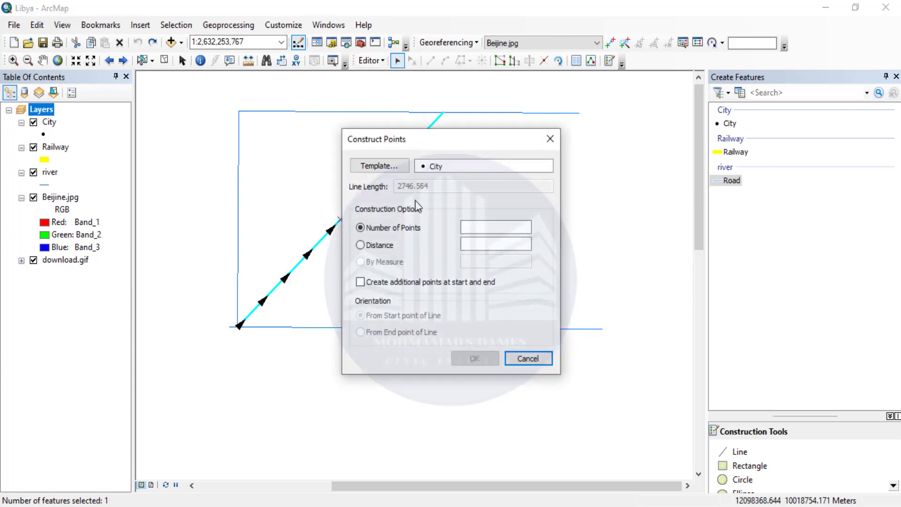
left_click(379, 245)
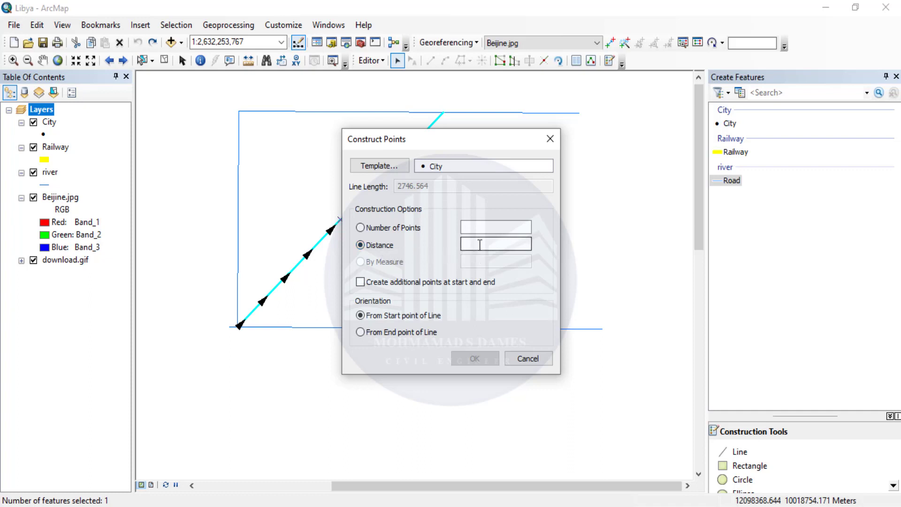
left_click_drag(426, 141, 531, 129)
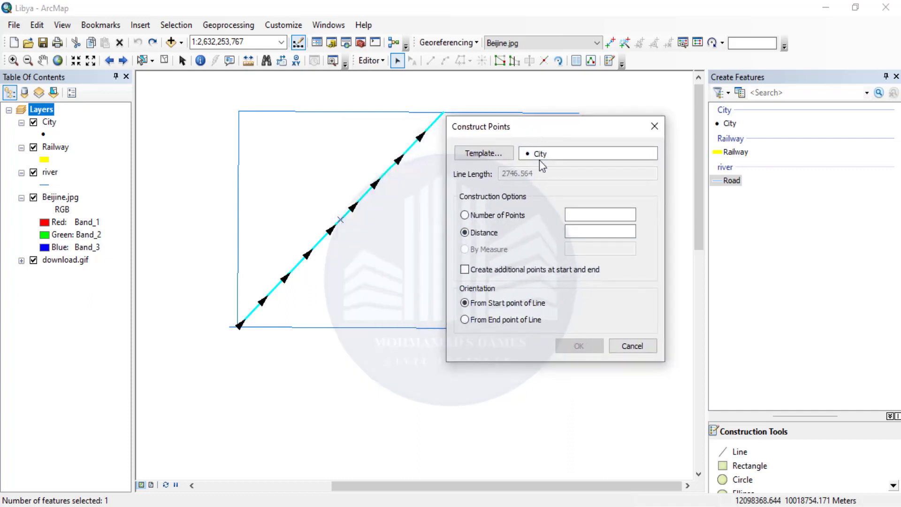
left_click(594, 229)
type("500")
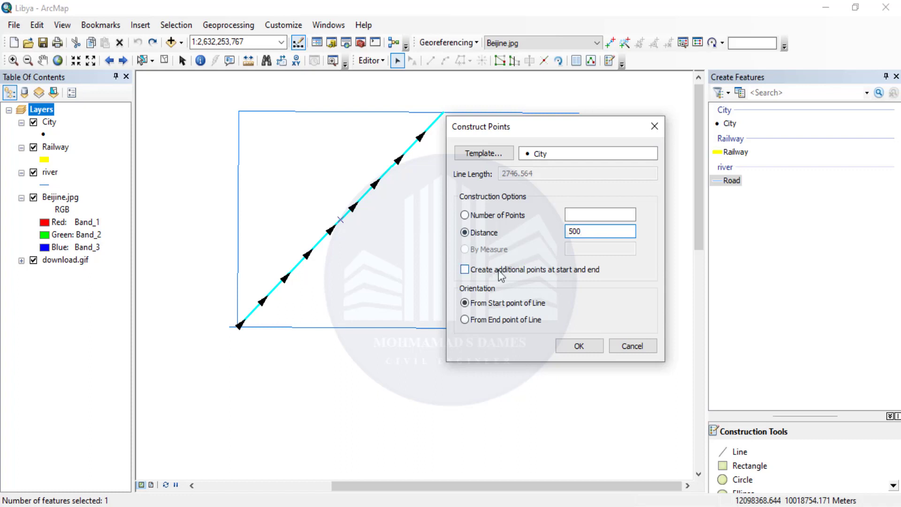
left_click(576, 272)
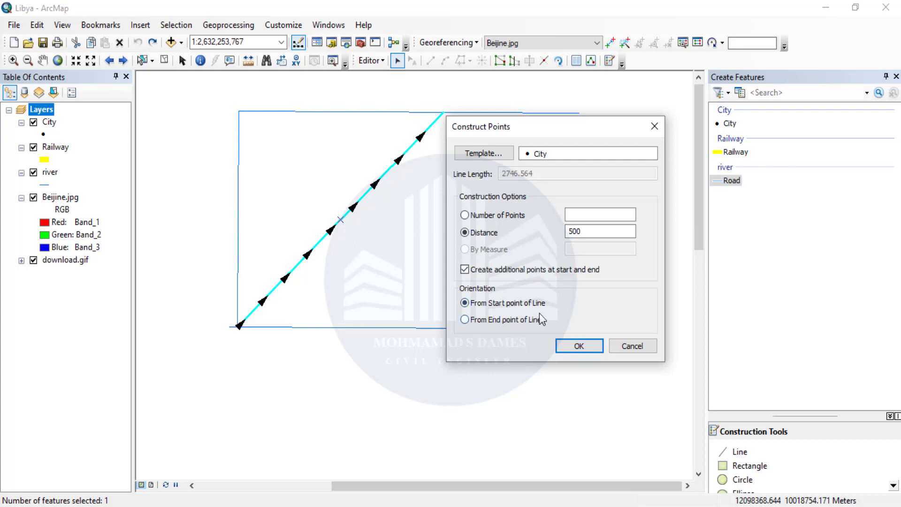
left_click(575, 347)
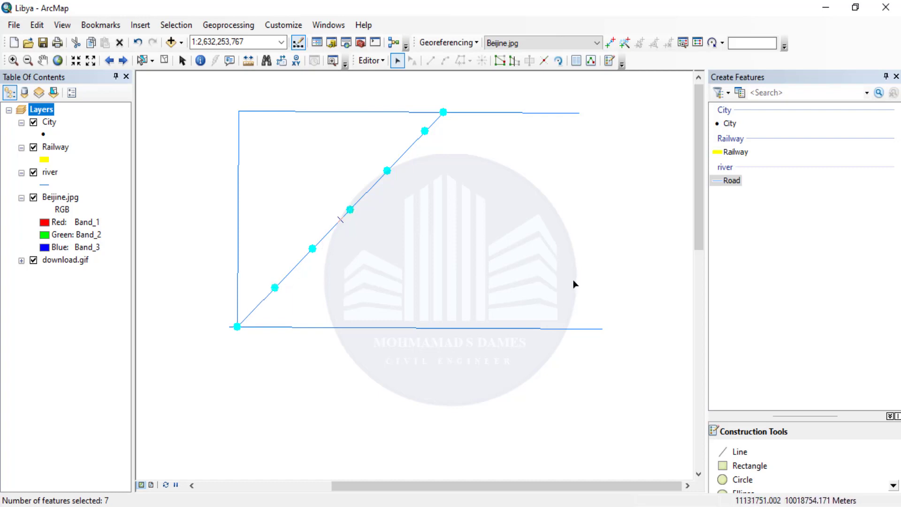
key("ctrl+z")
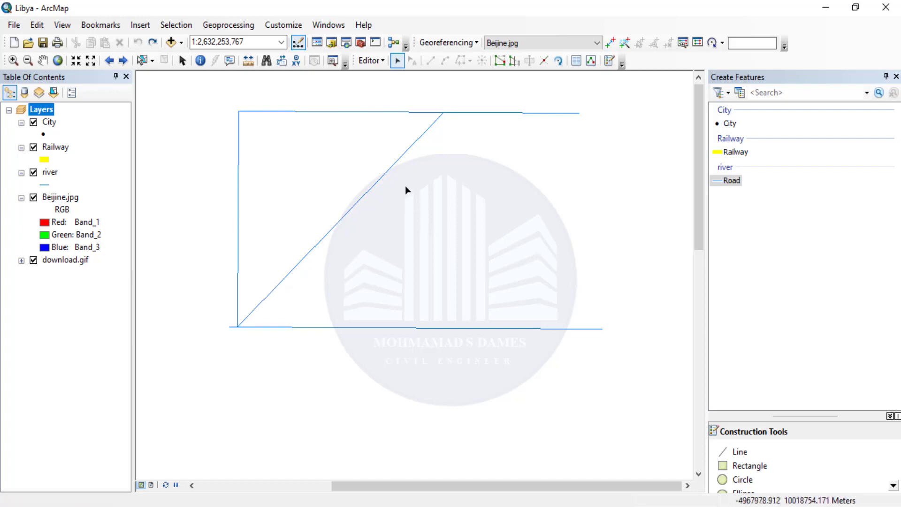
Construct City points along the diagonal line at a distance of 500 measured from the line's end point, and undo them
left_click(393, 164)
left_click(379, 63)
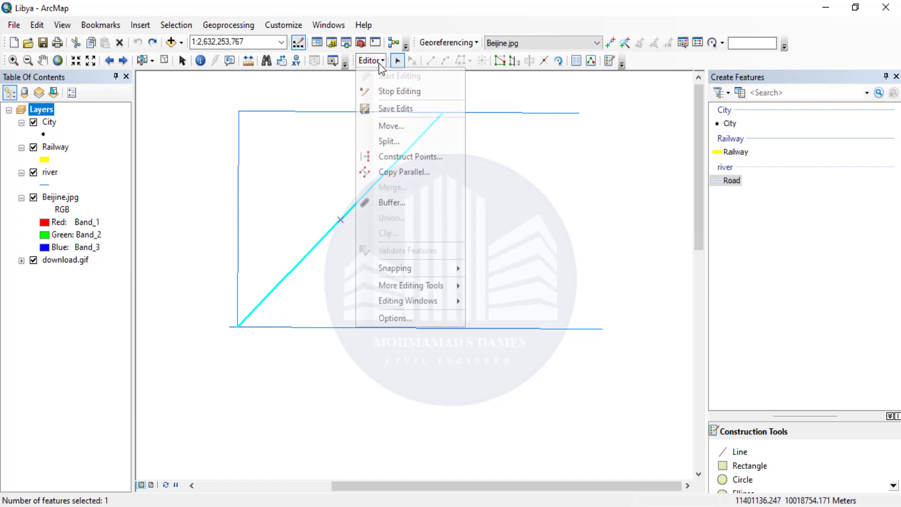
left_click(415, 156)
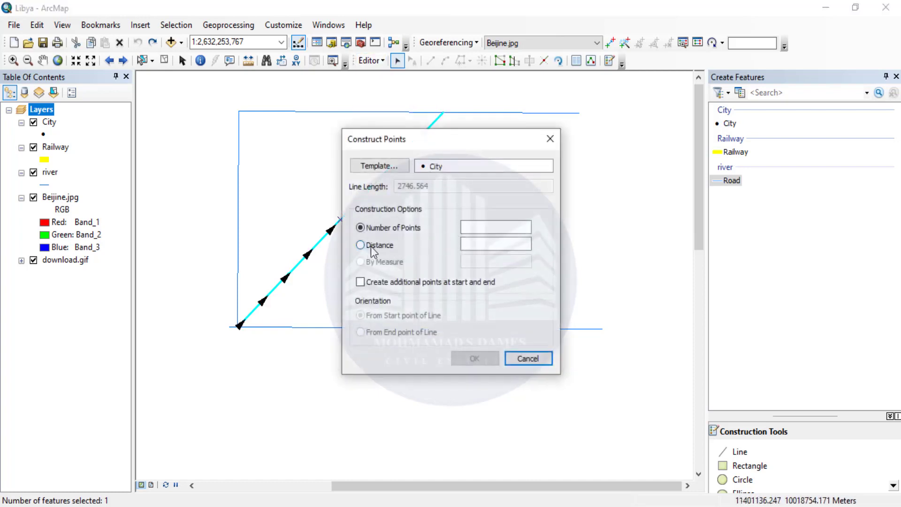
left_click(371, 246)
left_click(477, 244)
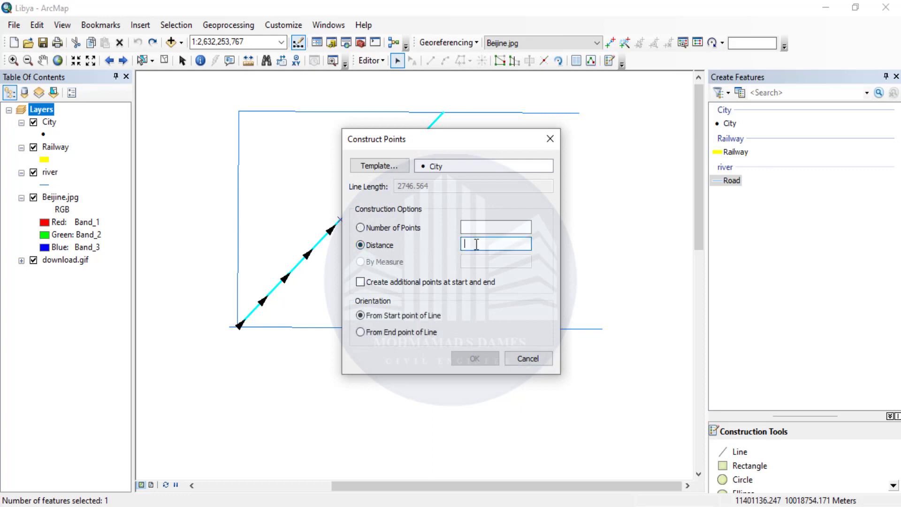
type("500")
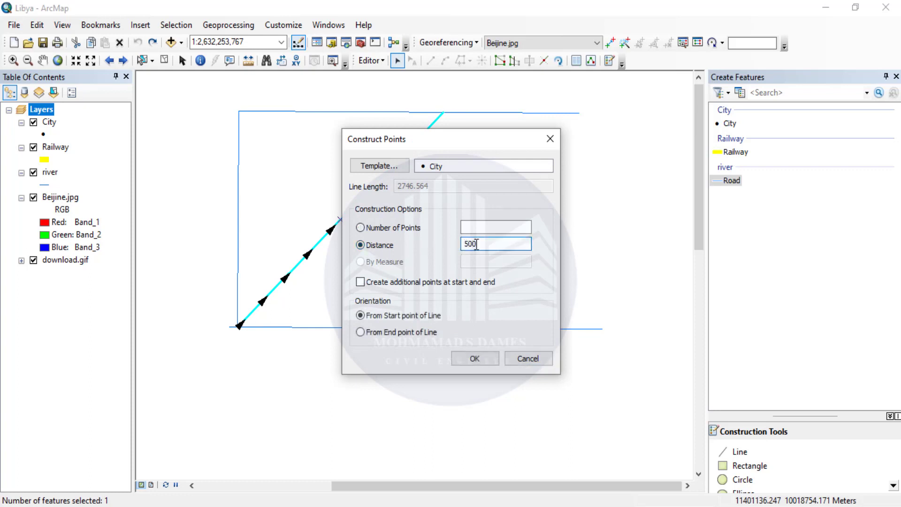
left_click(376, 332)
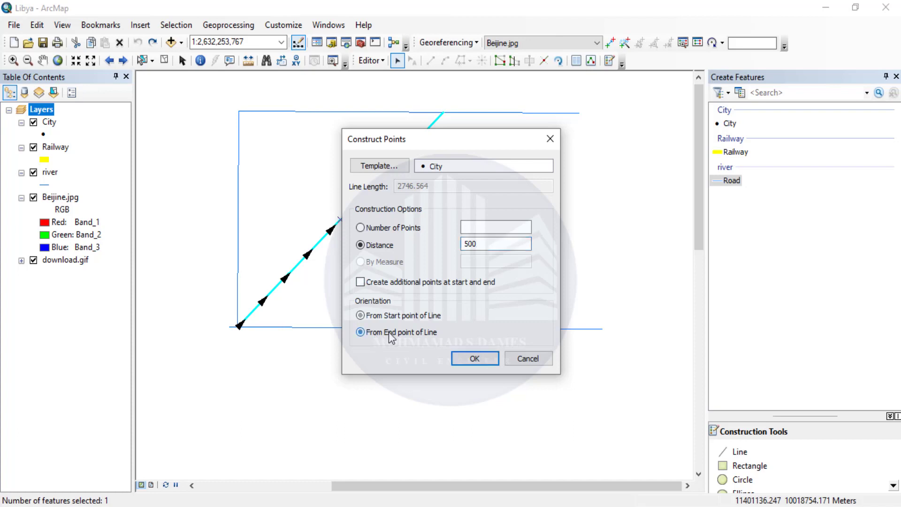
left_click(475, 359)
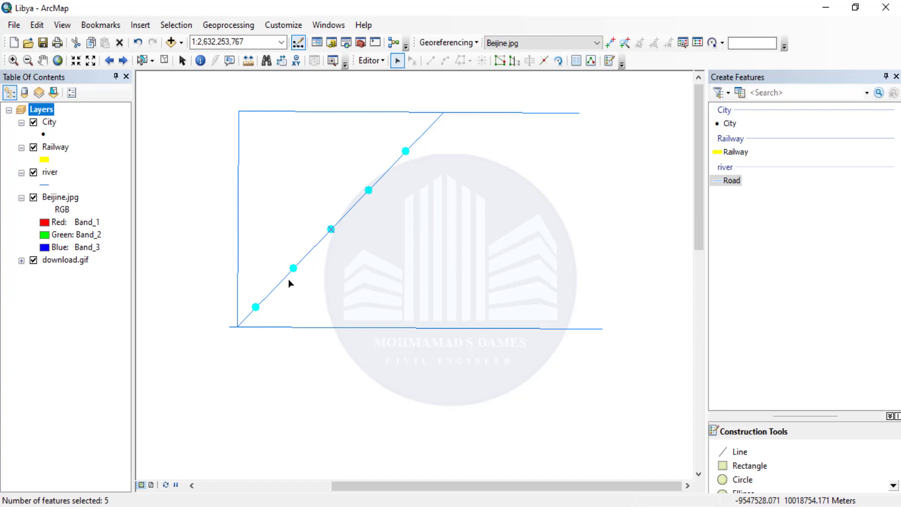
key("ctrl+z")
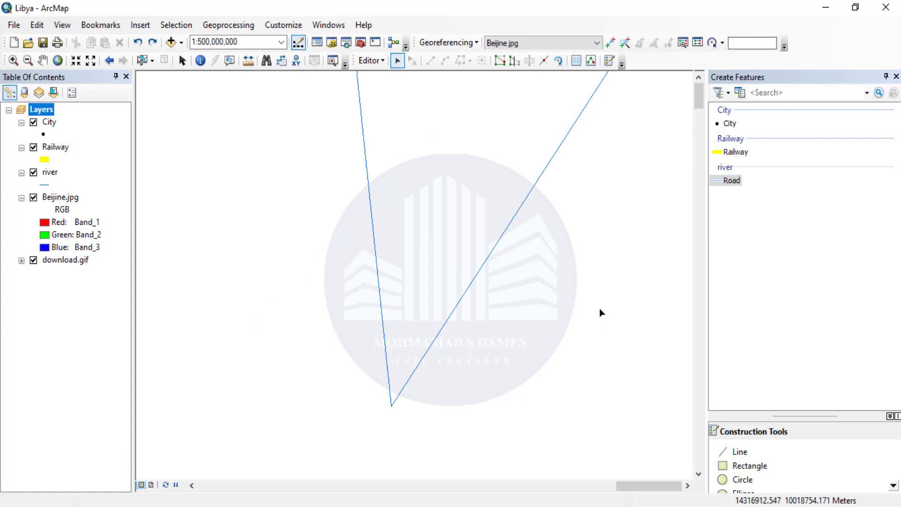
Copy the V-shaped line parallel at a distance of 10 on both sides, using the Road template and rounded corners
left_click(512, 224)
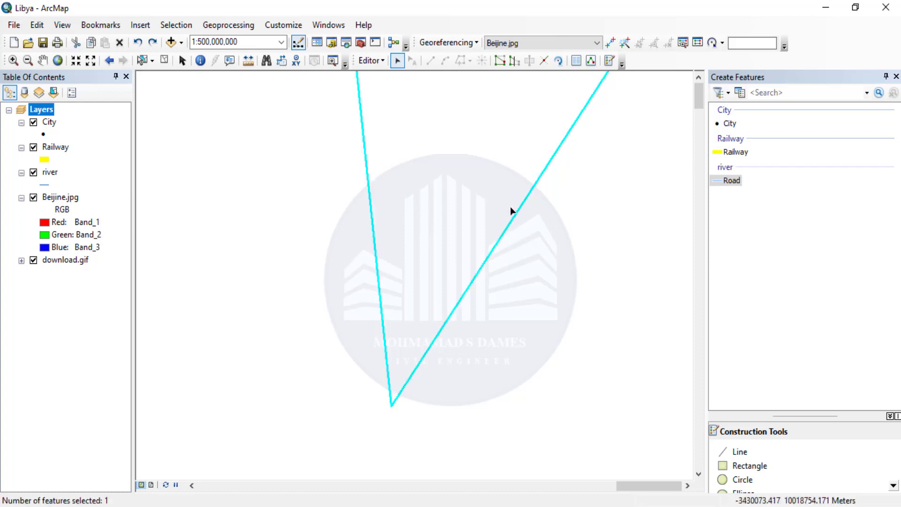
left_click(373, 60)
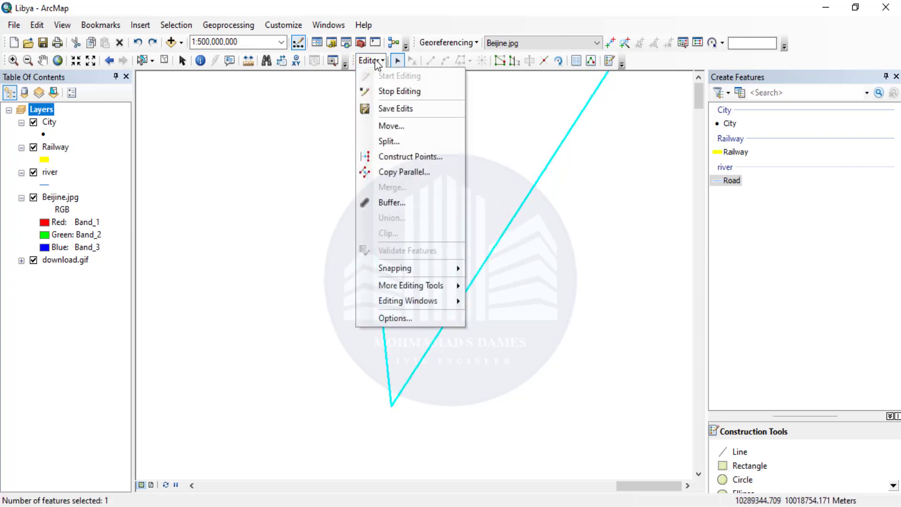
left_click(427, 172)
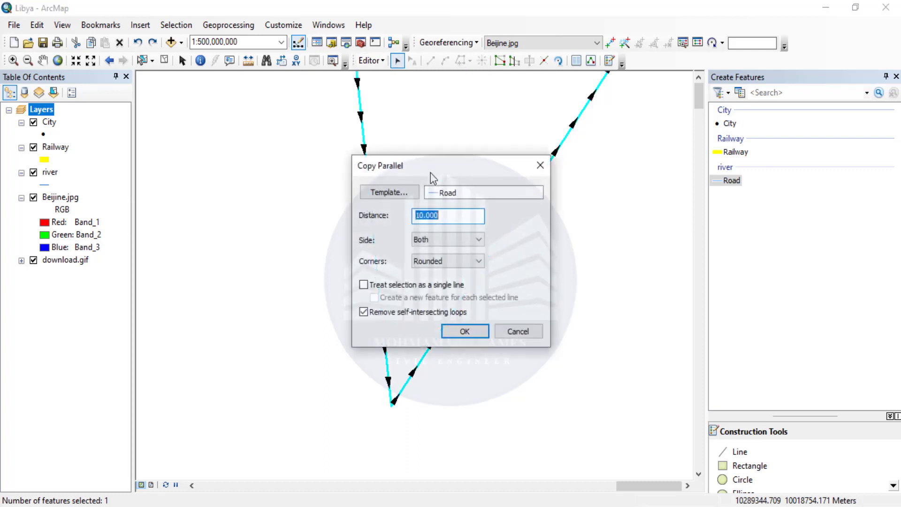
left_click_drag(447, 164, 253, 174)
left_click(277, 272)
left_click(253, 281)
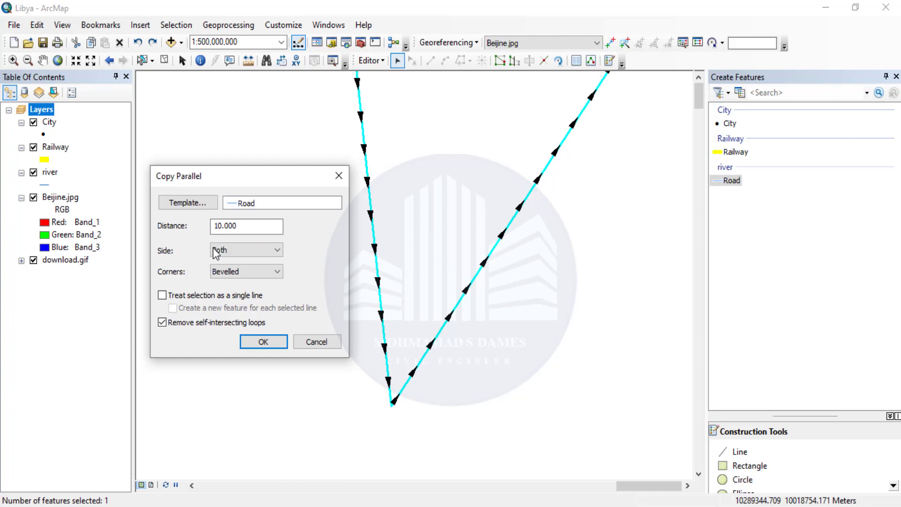
left_click(240, 249)
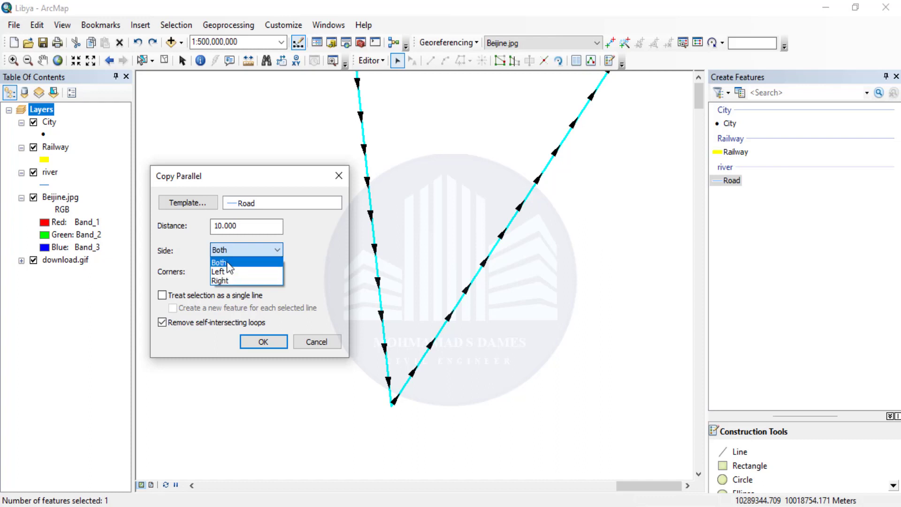
left_click(224, 265)
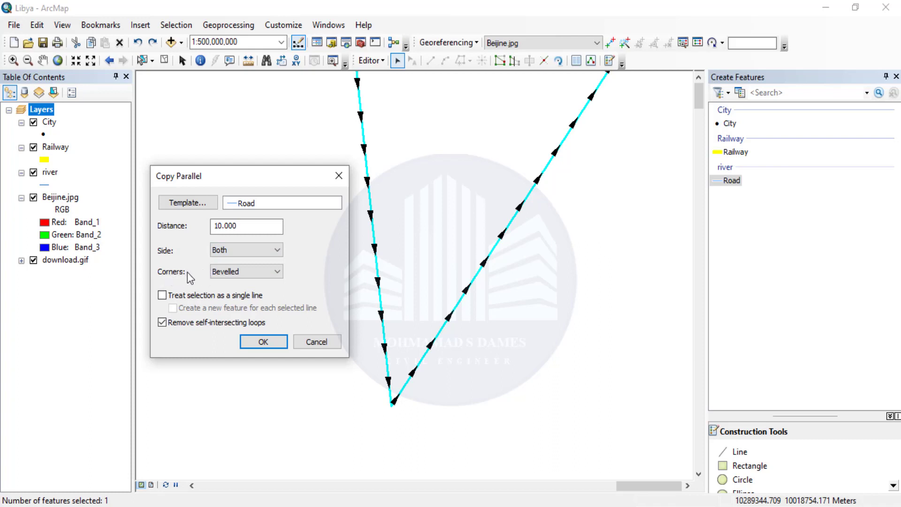
left_click(245, 272)
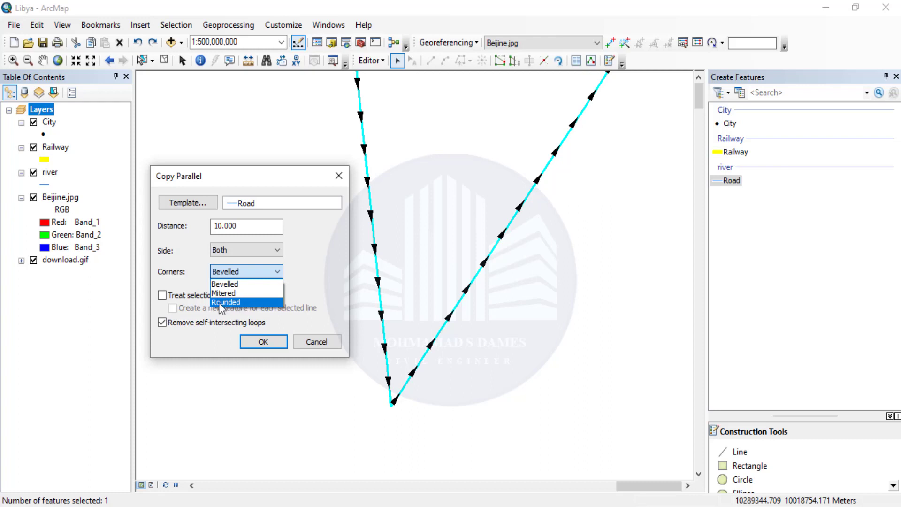
left_click(246, 302)
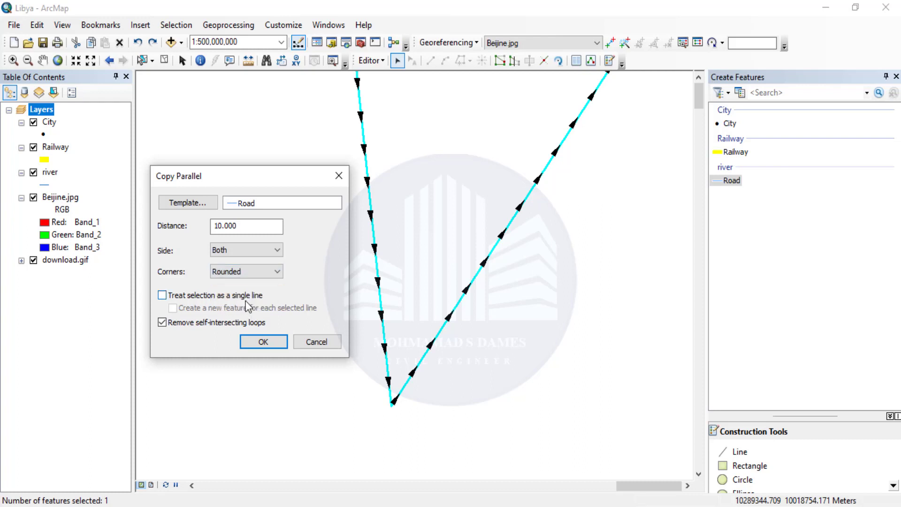
left_click(265, 343)
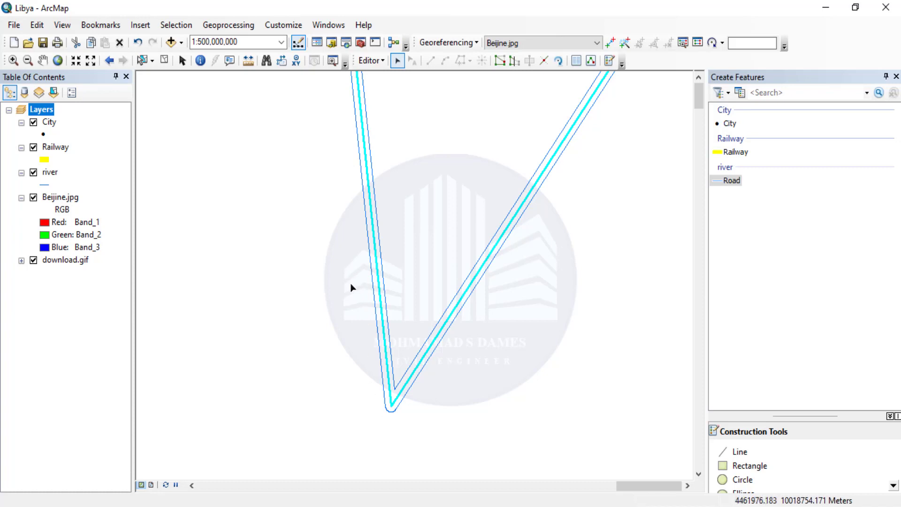
scroll(553, 436, "down", 1)
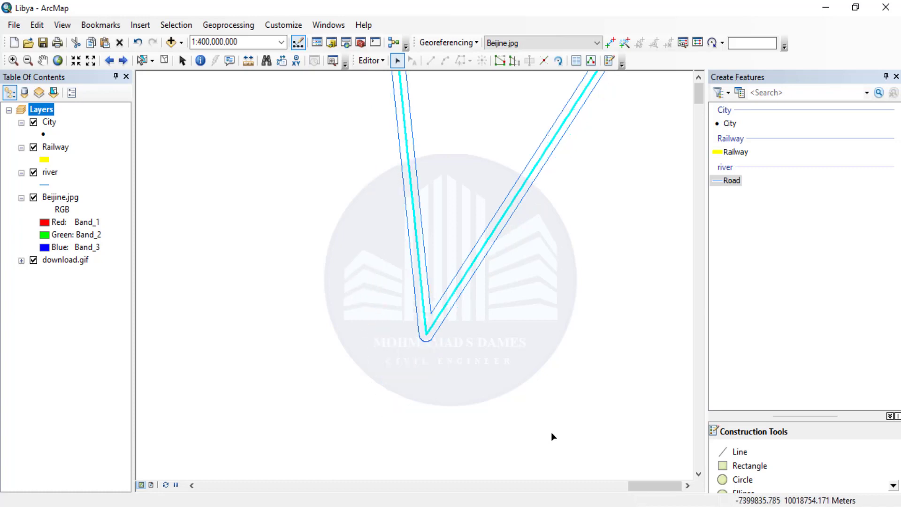